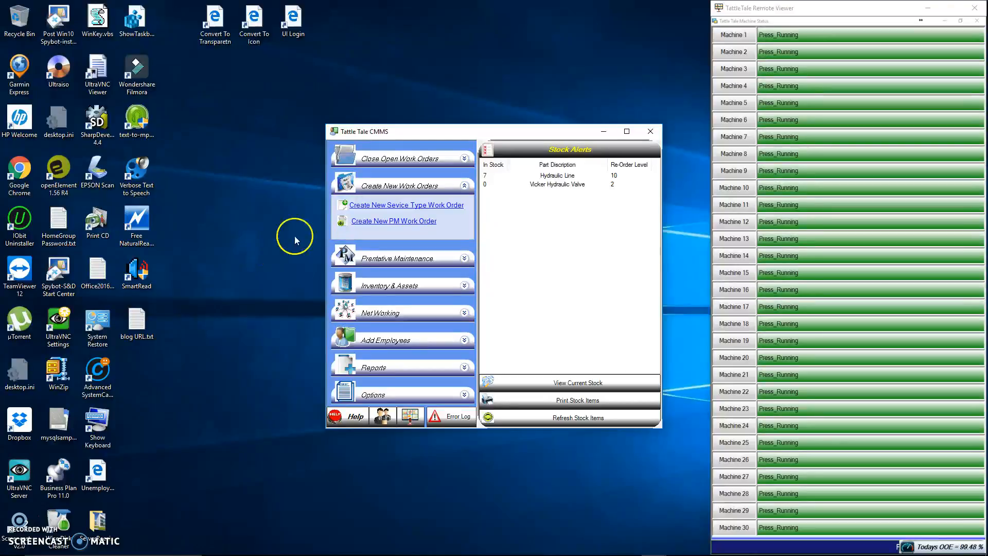
Start a new non-machine service type work order and set its shift to Shift 2
left_click(400, 207)
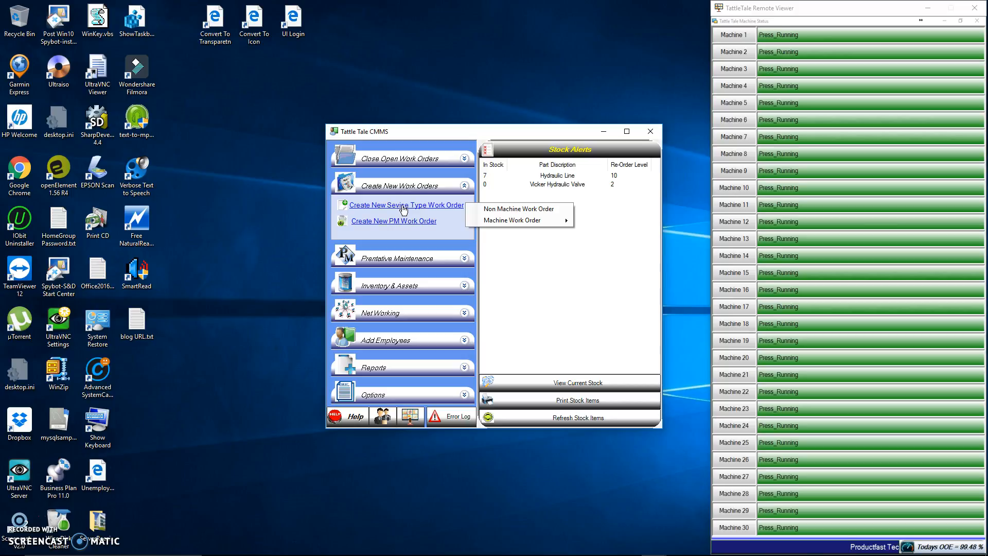
left_click(509, 211)
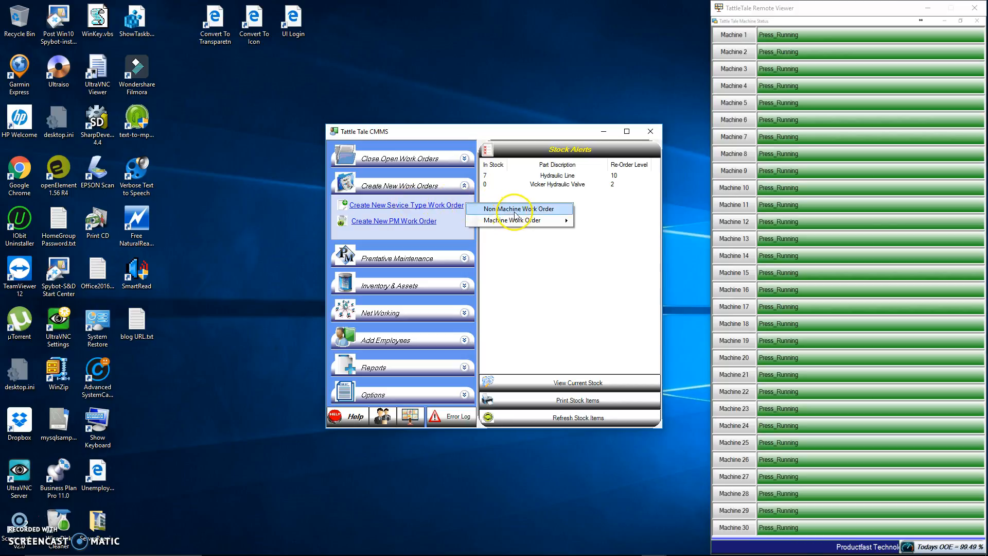
left_click(517, 211)
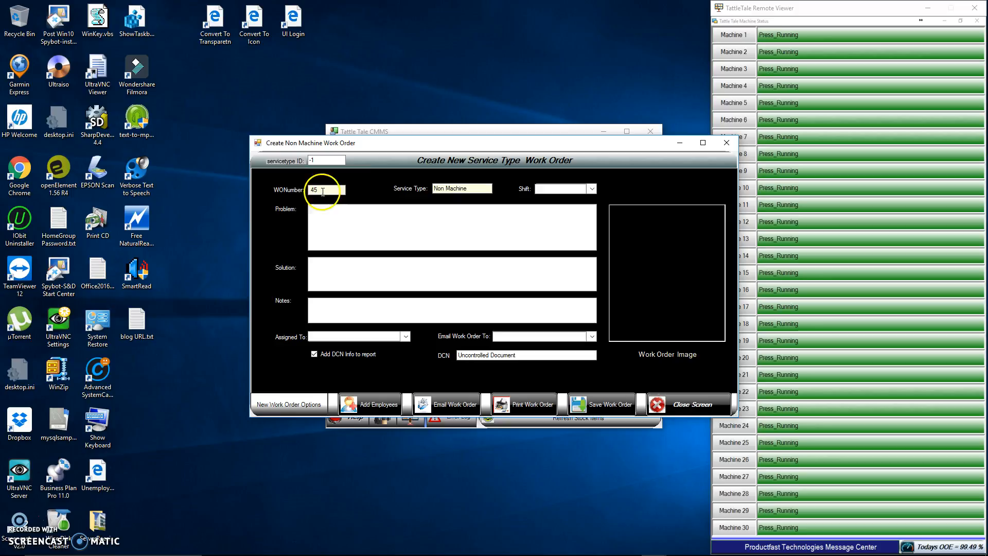
left_click(467, 189)
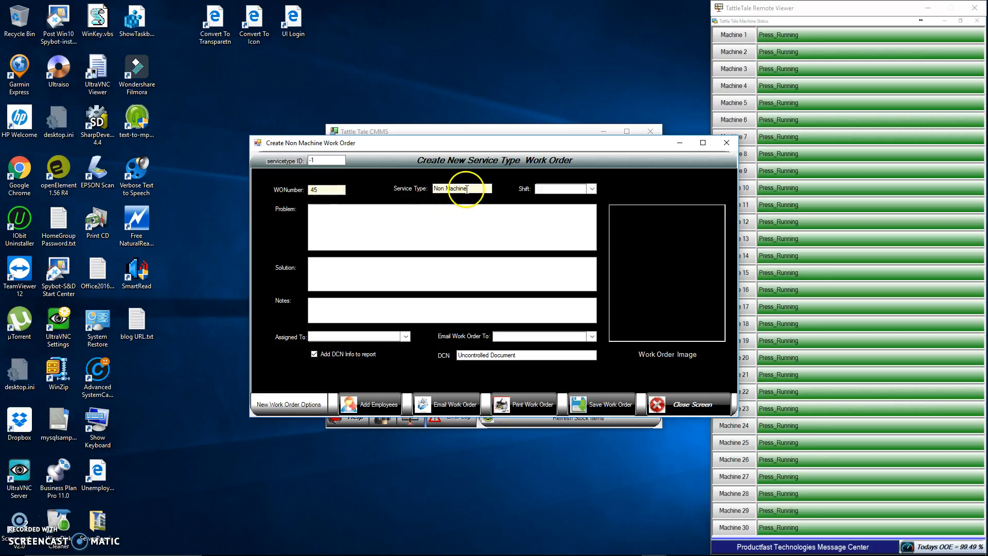
left_click(592, 189)
left_click(558, 209)
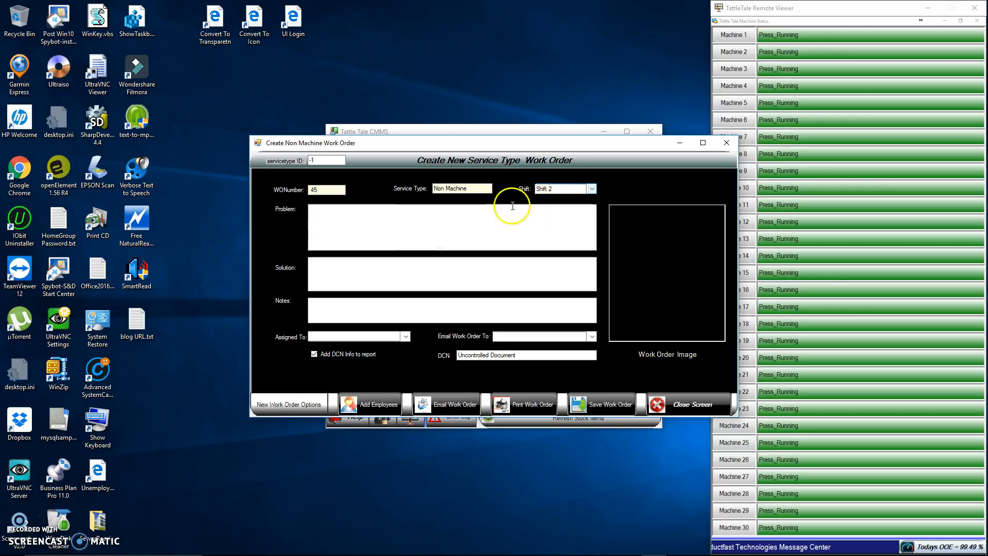
Enter "Fix Front Door" as the work order's problem and assign it to the second listed employee
left_click(319, 214)
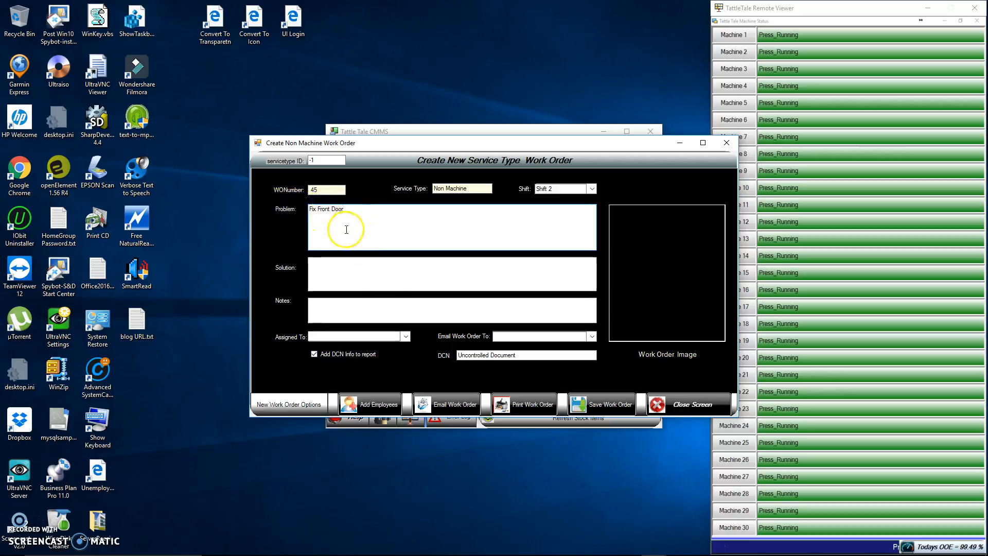
left_click(407, 337)
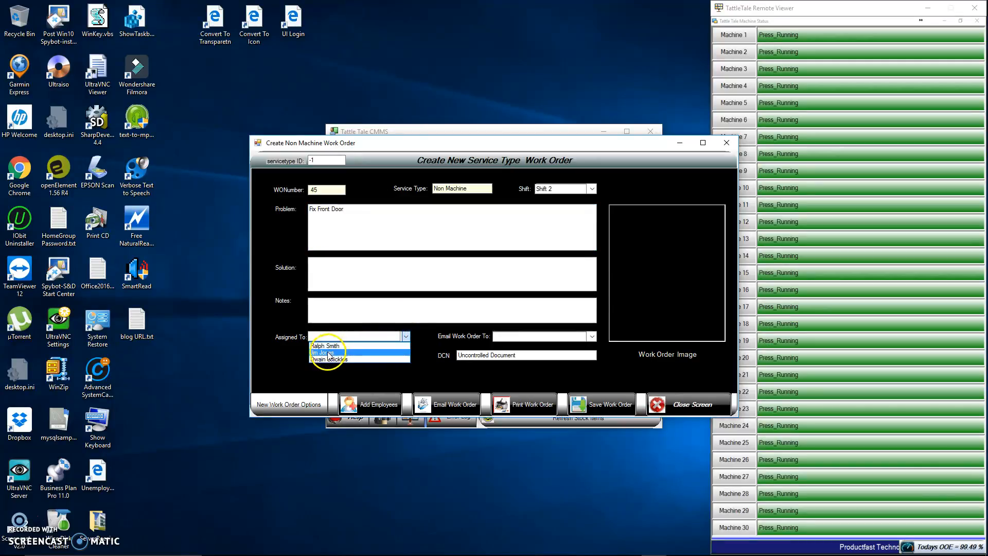
left_click(329, 355)
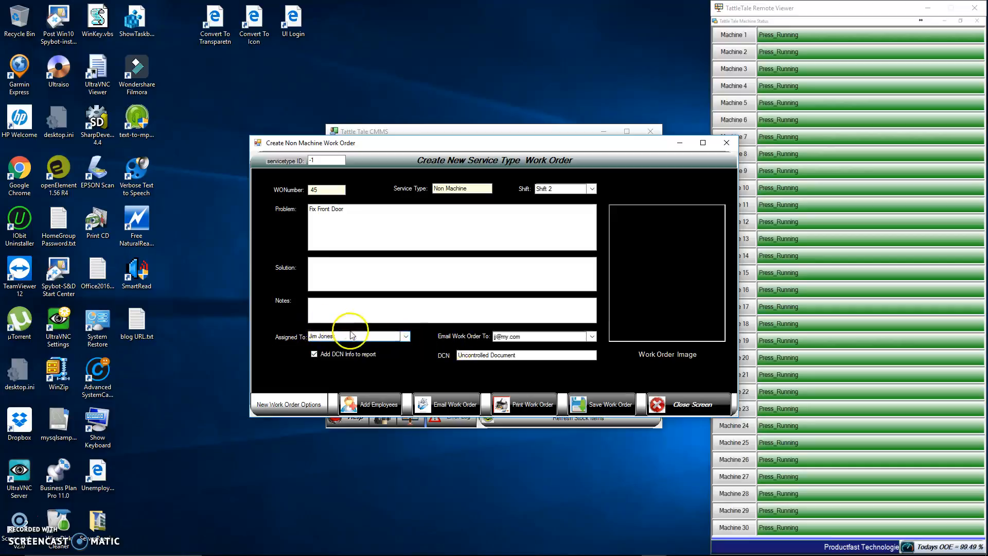
left_click(499, 337)
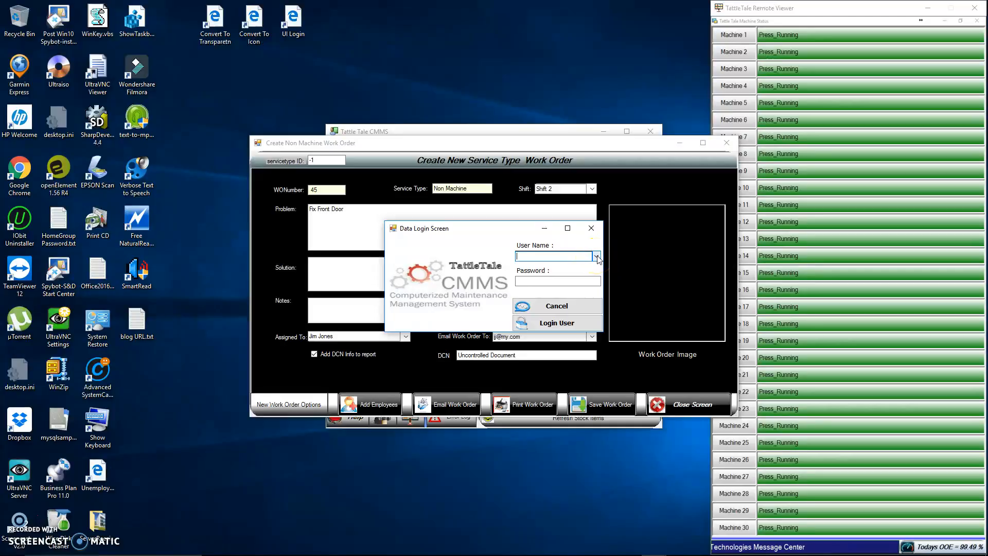
Dismiss the data login and save the non-machine work order without making another one
left_click(541, 305)
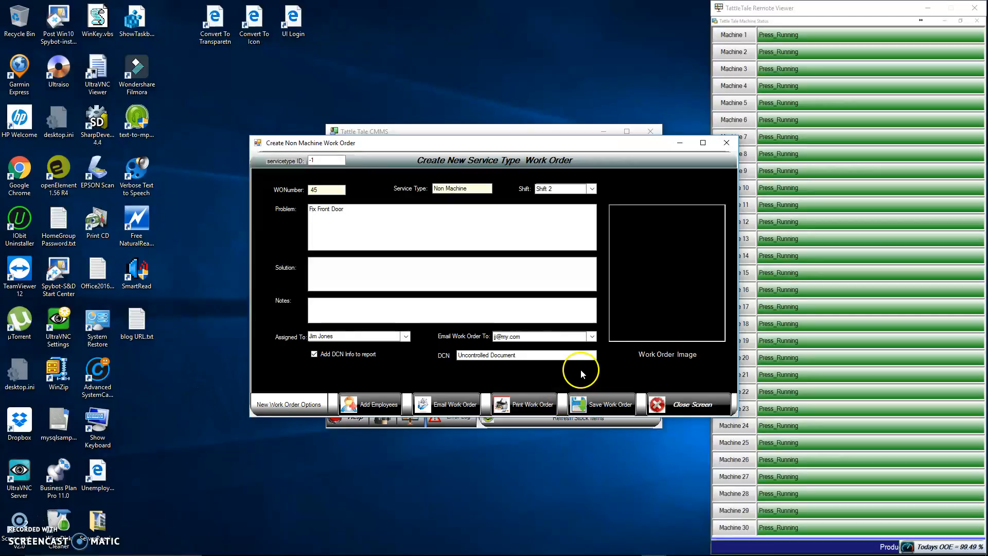
left_click(609, 403)
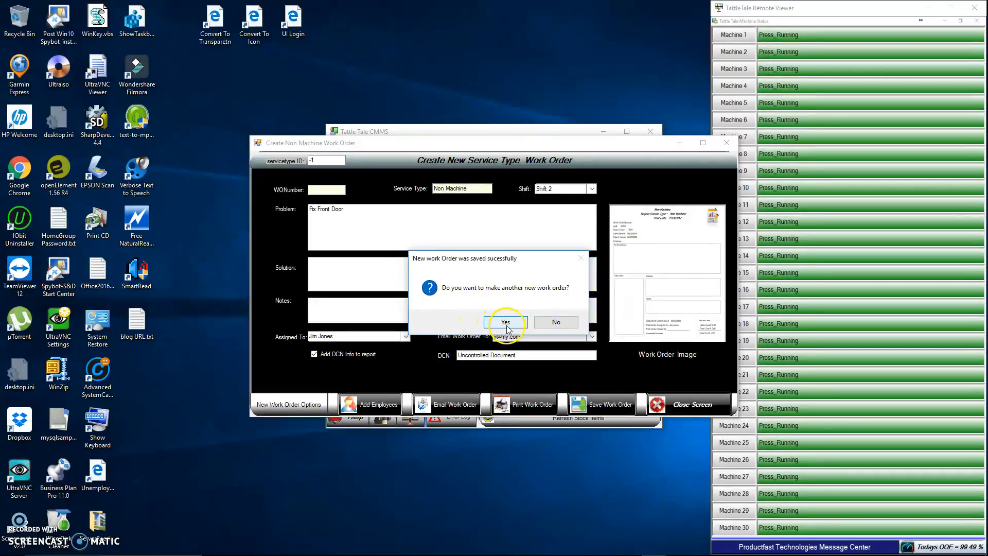
left_click(562, 324)
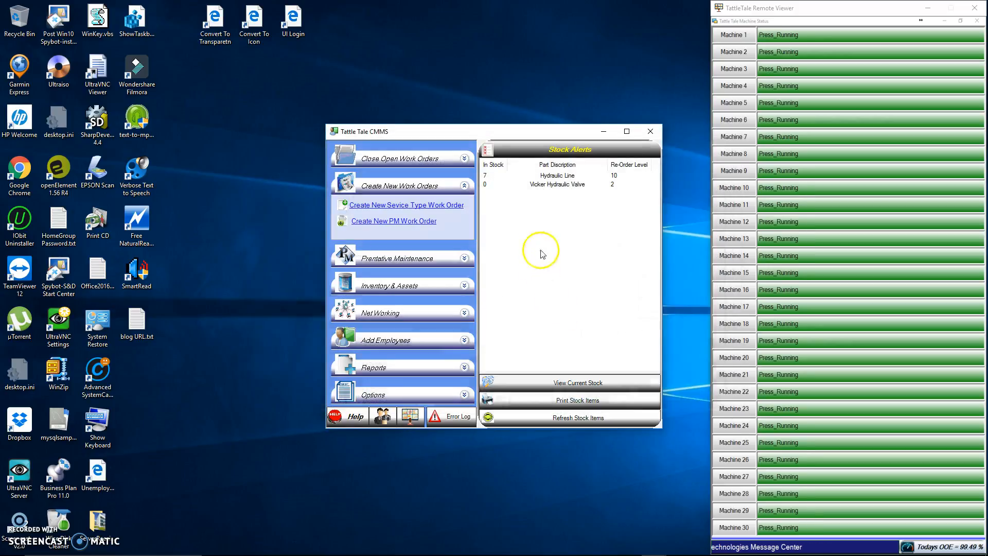
Start a new machine work order with the Mold Change service type
left_click(445, 207)
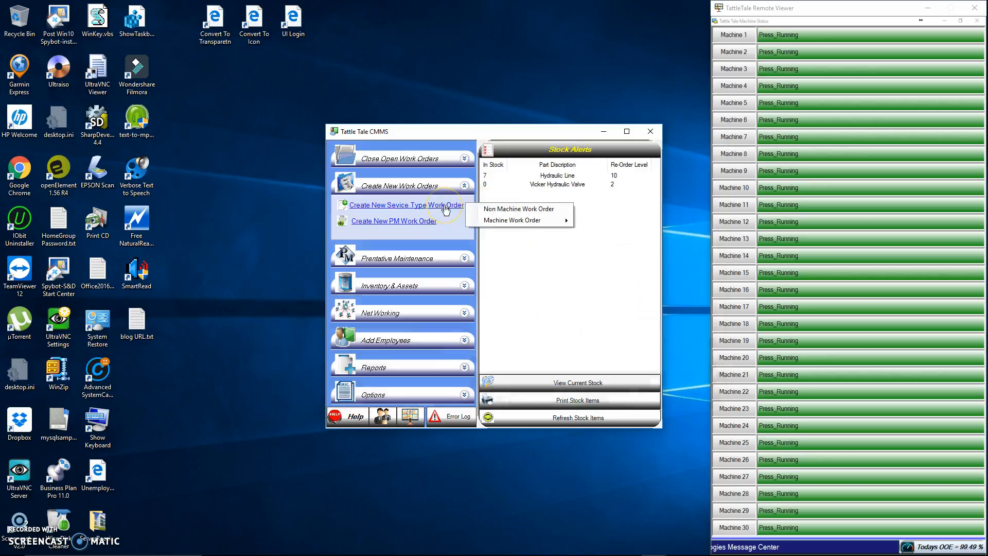
left_click(521, 221)
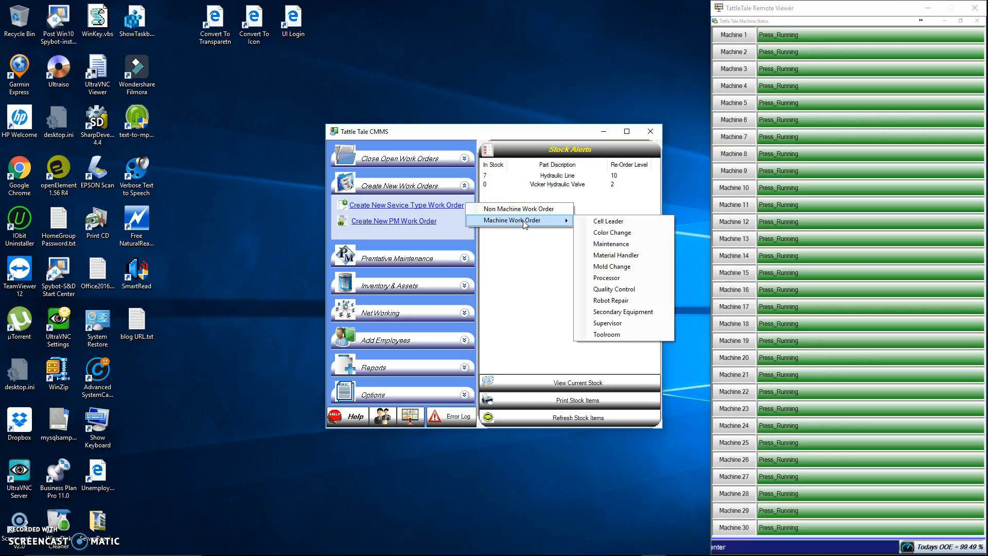
left_click(608, 268)
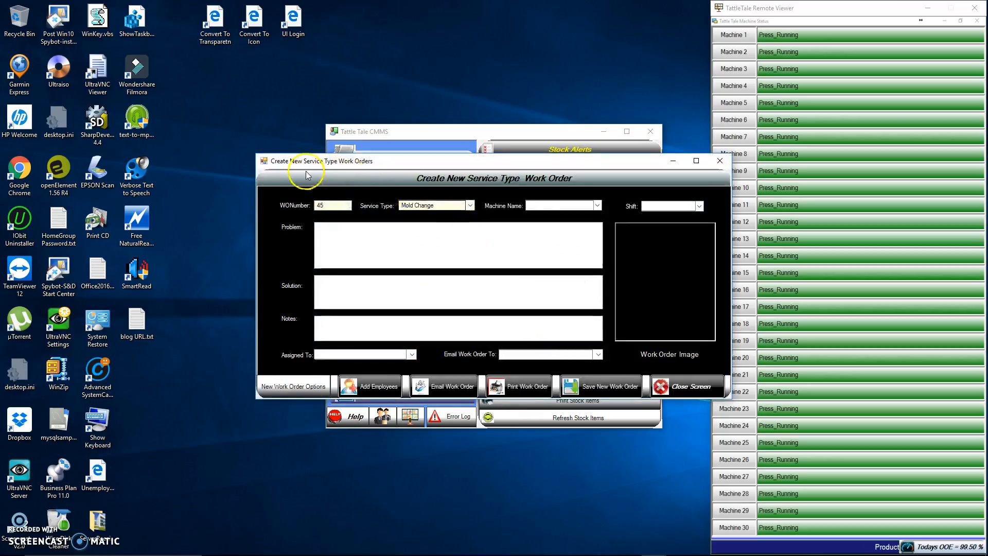
left_click(470, 208)
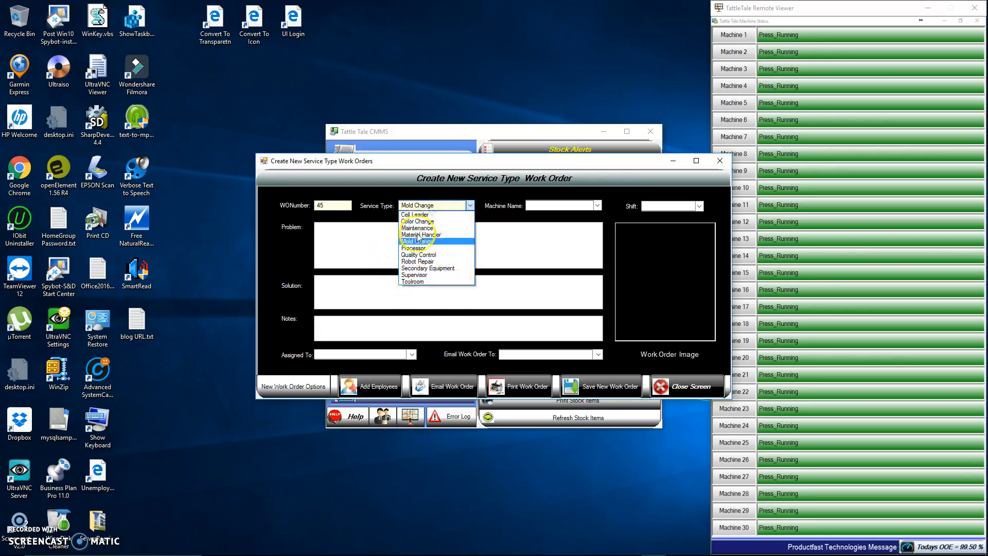
left_click(488, 220)
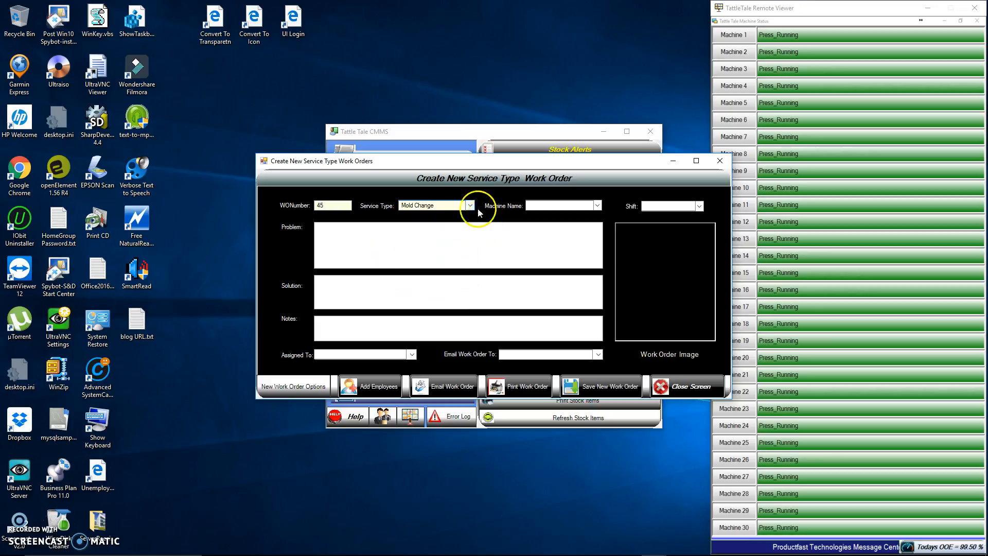
Set the mold change work order's machine to Machine 29 and its shift to Shift 1
left_click(598, 206)
left_click(564, 402)
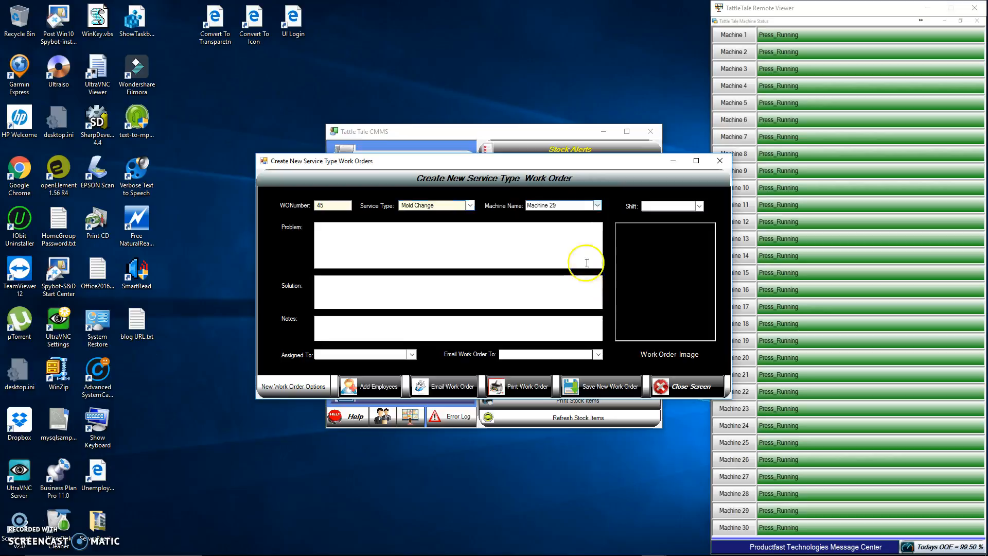
left_click(700, 207)
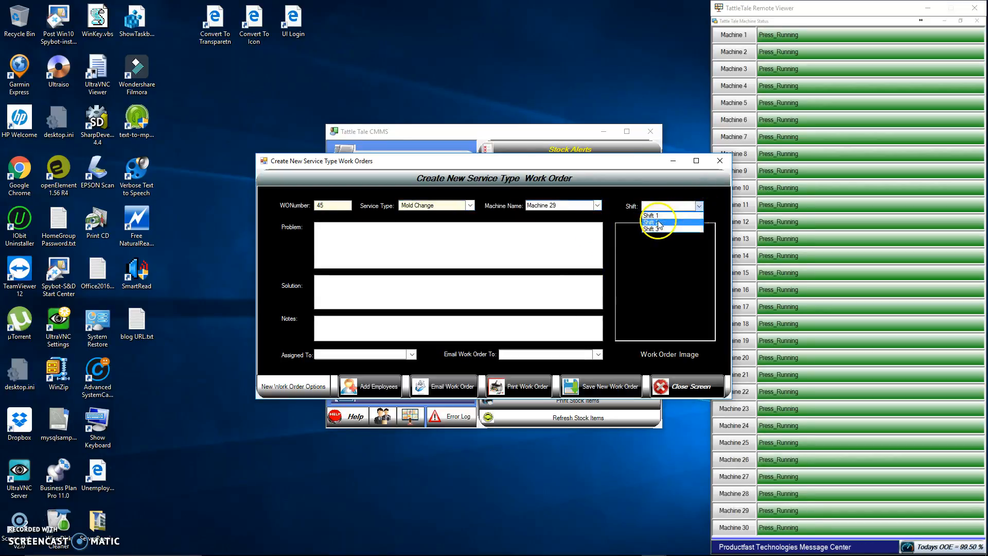
left_click(654, 216)
Describe the problem as "Change mold to Mold Number 12234" and assign the work order to the third listed employee
left_click(341, 235)
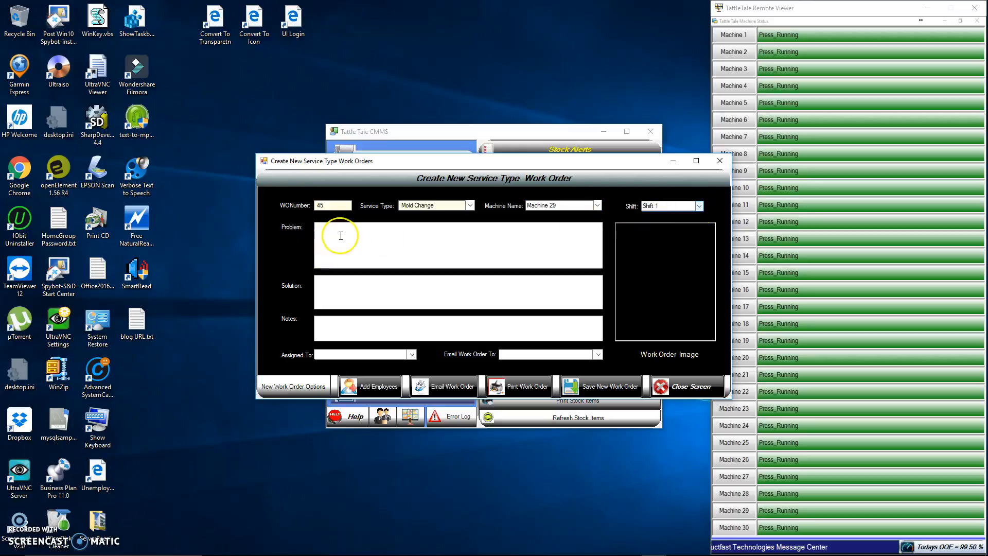
left_click(340, 242)
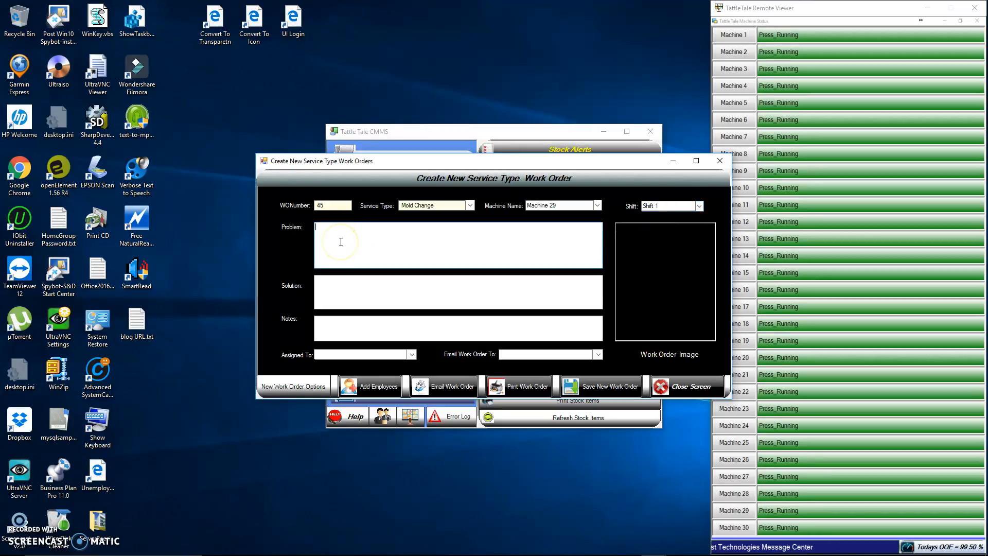
type("Change ")
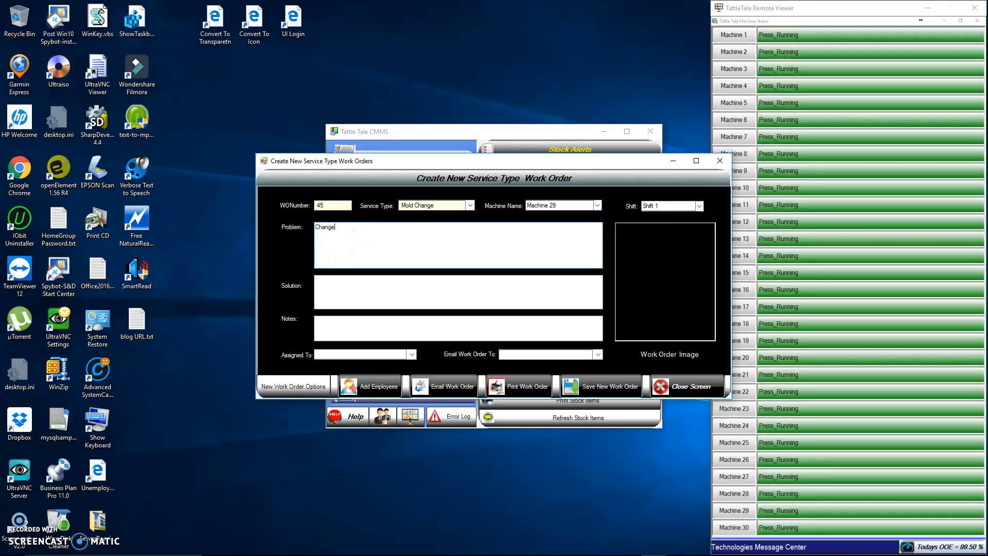
type("mold to Mold Number 12234")
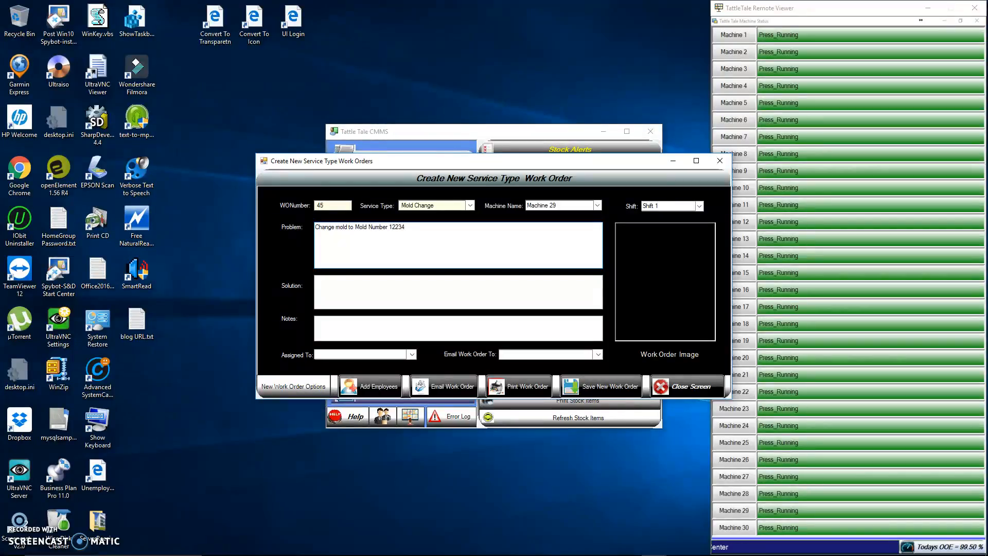
left_click(322, 294)
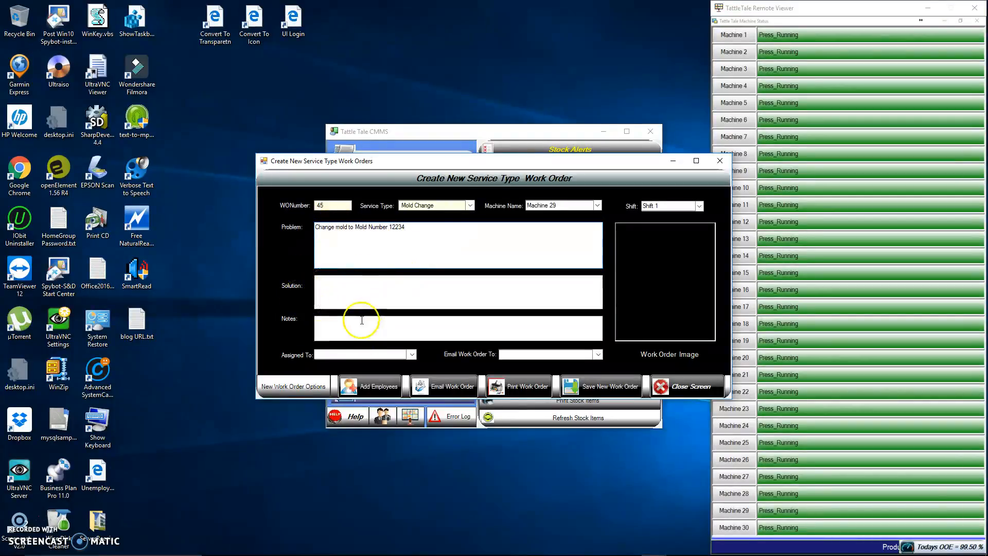
left_click(413, 355)
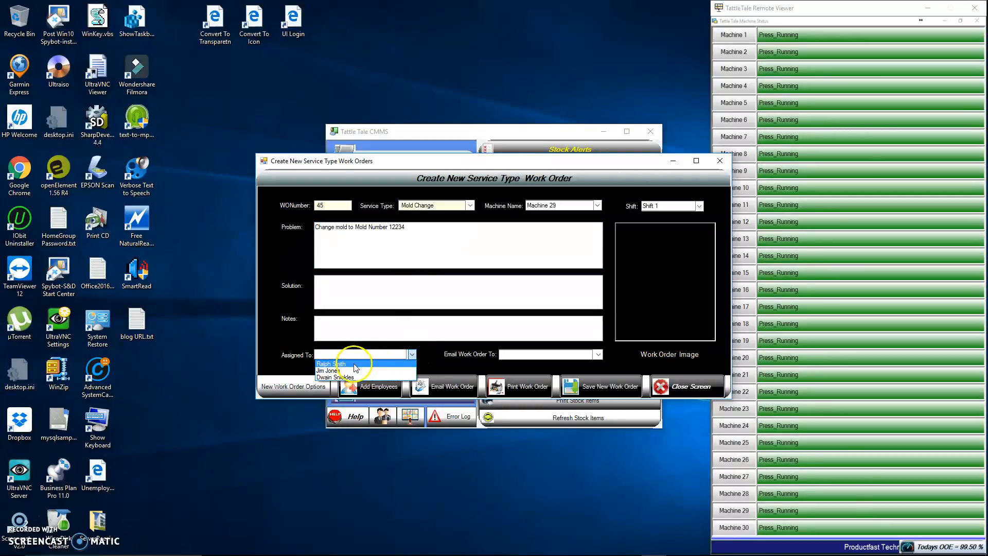
left_click(353, 378)
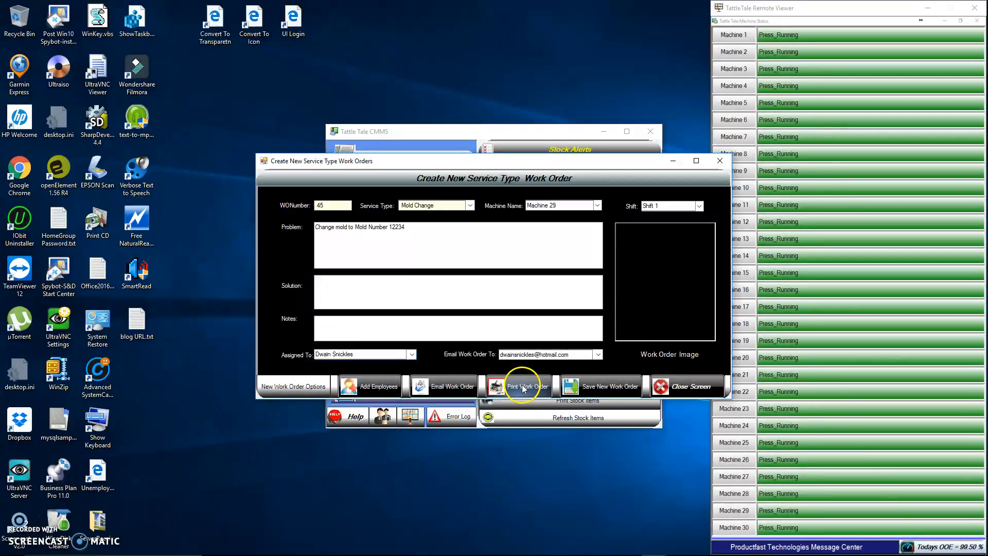
Save the mold change work order and decline making another one
left_click(621, 389)
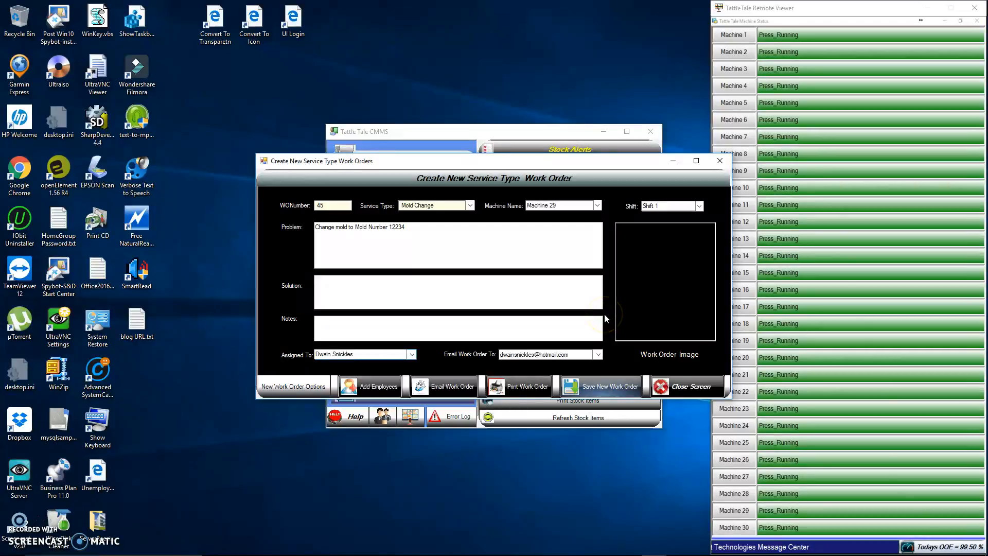
left_click(601, 387)
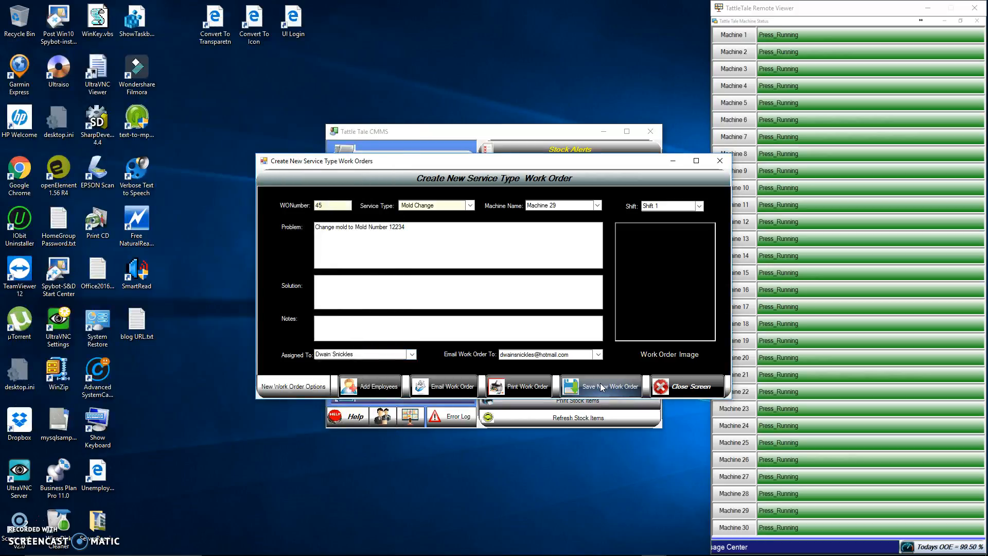
left_click(637, 349)
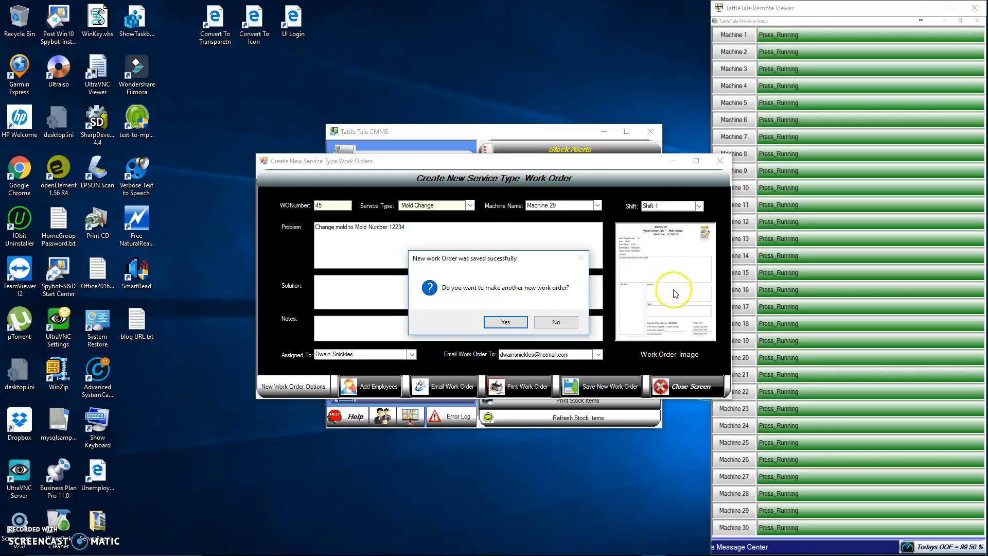
left_click(556, 323)
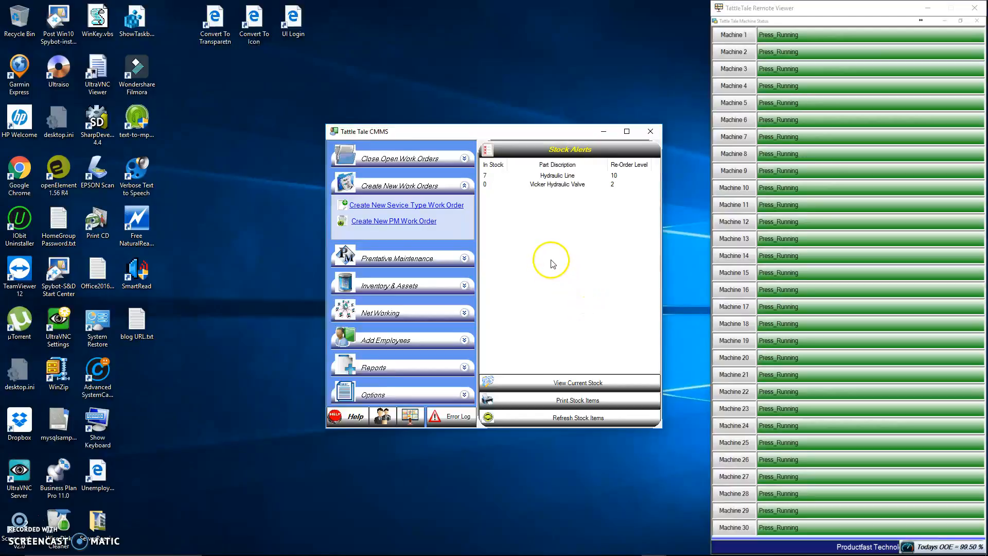
Open the new PM work order screen to examine its lists and options, and close it
left_click(388, 222)
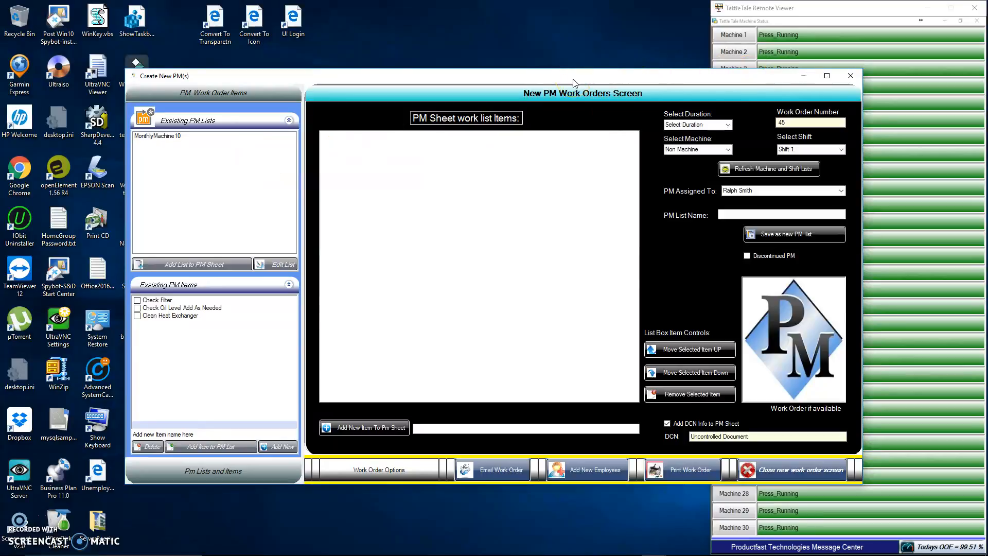
left_click(850, 77)
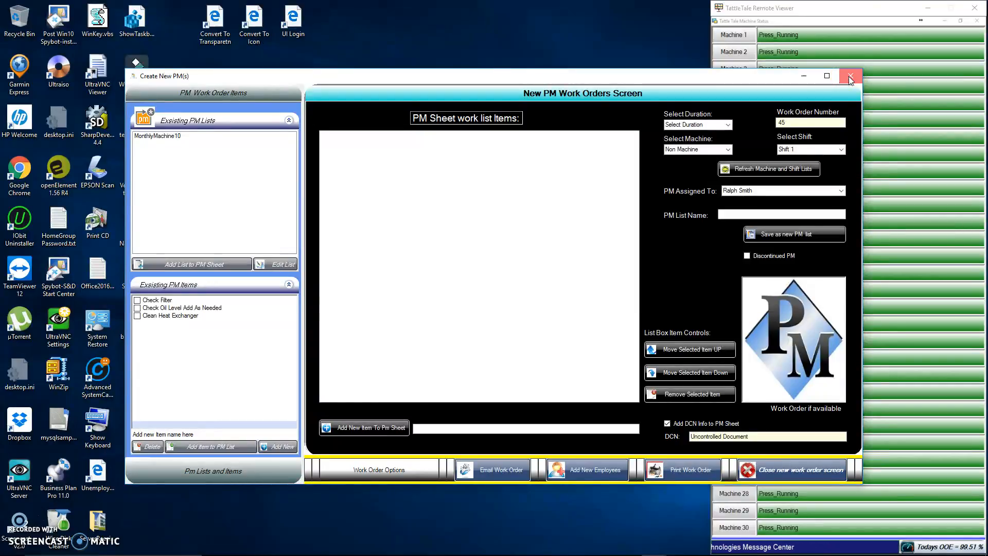
left_click(849, 77)
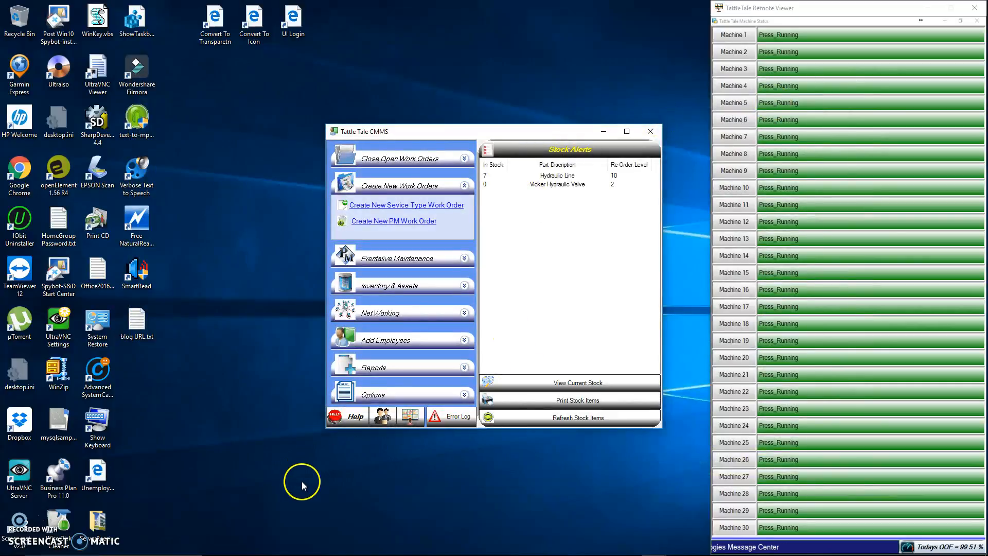